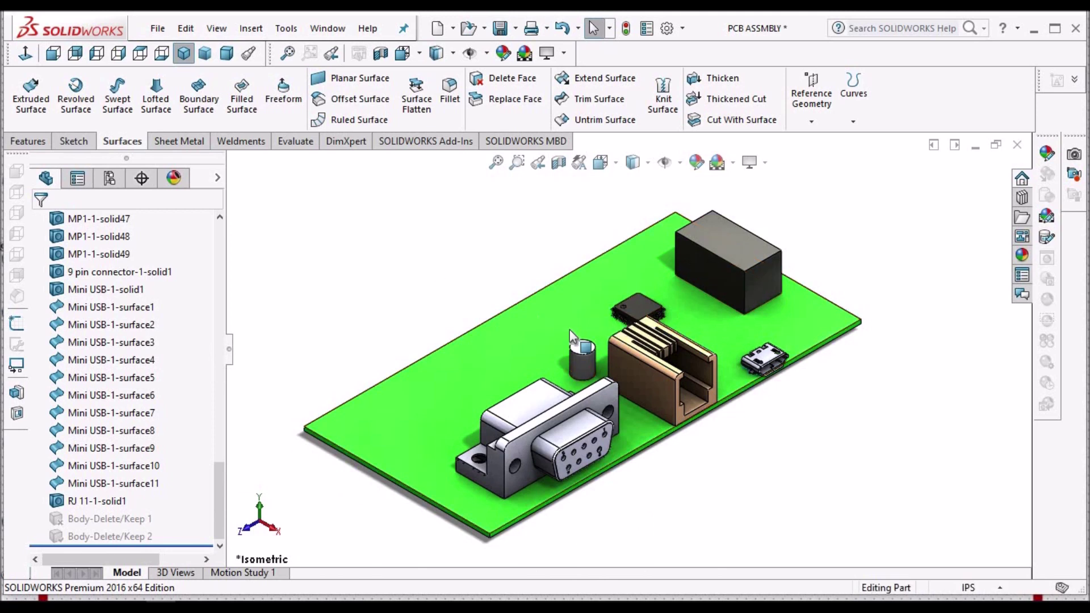
- Examine the components on the PCB board and the list of imported bodies in the feature tree
{"action": "scroll", "coordinate": [580, 349], "scroll_direction": "up", "scroll_amount": 3}
{"action": "scroll", "coordinate": [580, 349], "scroll_direction": "down", "scroll_amount": 2}
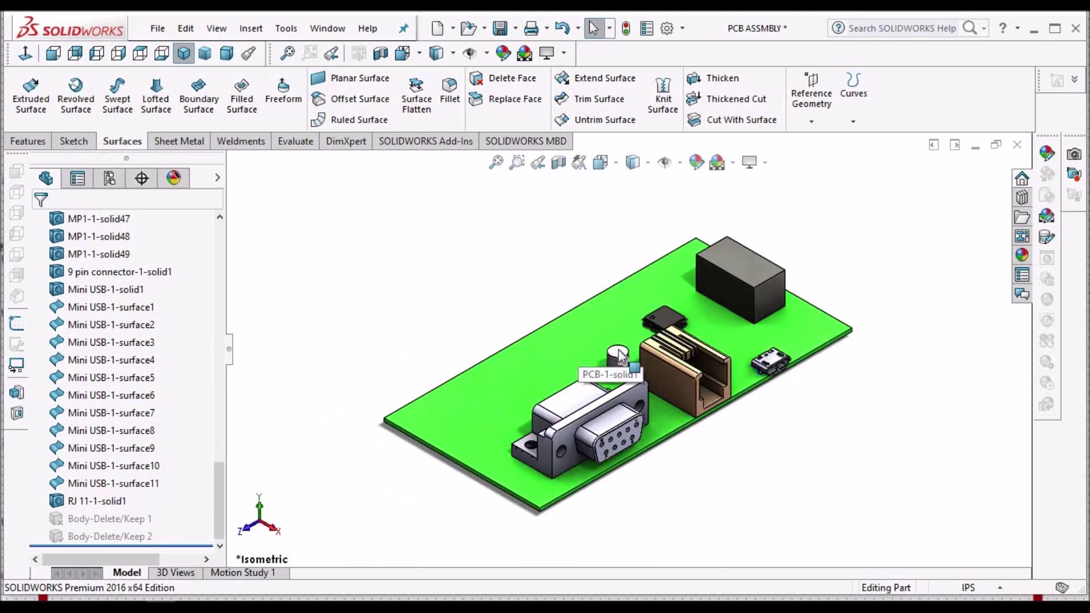
{"action": "left_click_drag", "start_coordinate": [220, 499], "coordinate": [230, 230]}
{"action": "left_click_drag", "start_coordinate": [239, 271], "coordinate": [226, 302]}
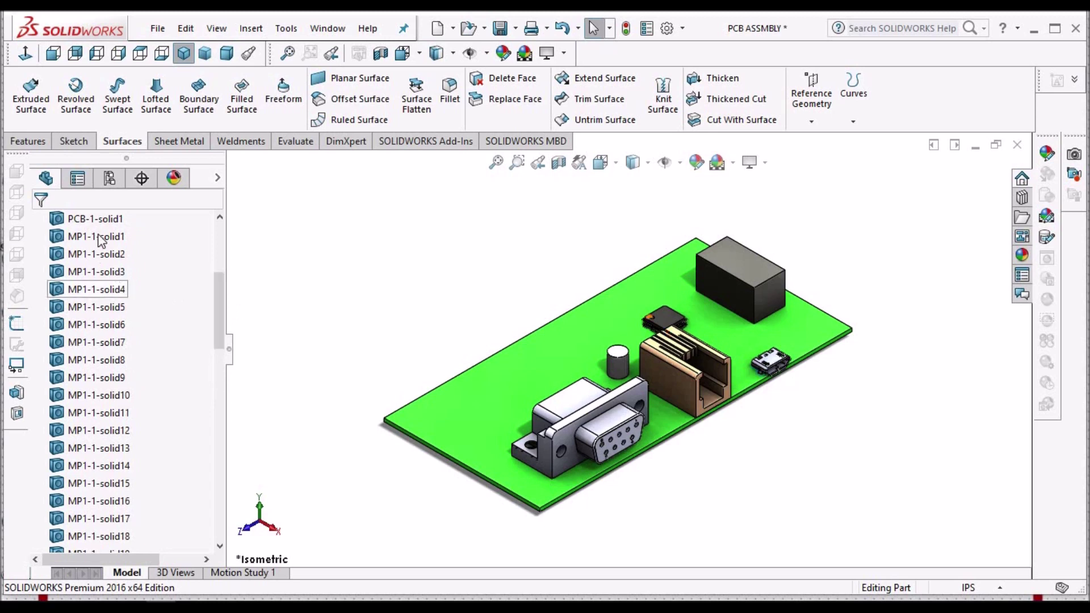
{"action": "scroll", "coordinate": [117, 284], "scroll_direction": "down", "scroll_amount": 13}
{"action": "scroll", "coordinate": [112, 395], "scroll_direction": "down", "scroll_amount": 3}
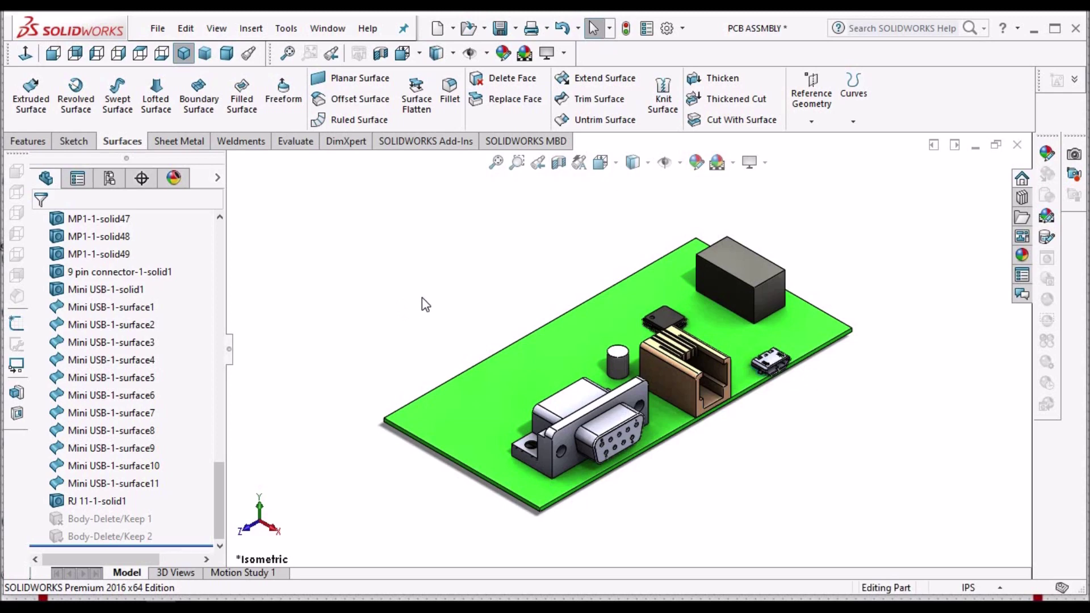
{"action": "scroll", "coordinate": [699, 397], "scroll_direction": "down", "scroll_amount": 3}
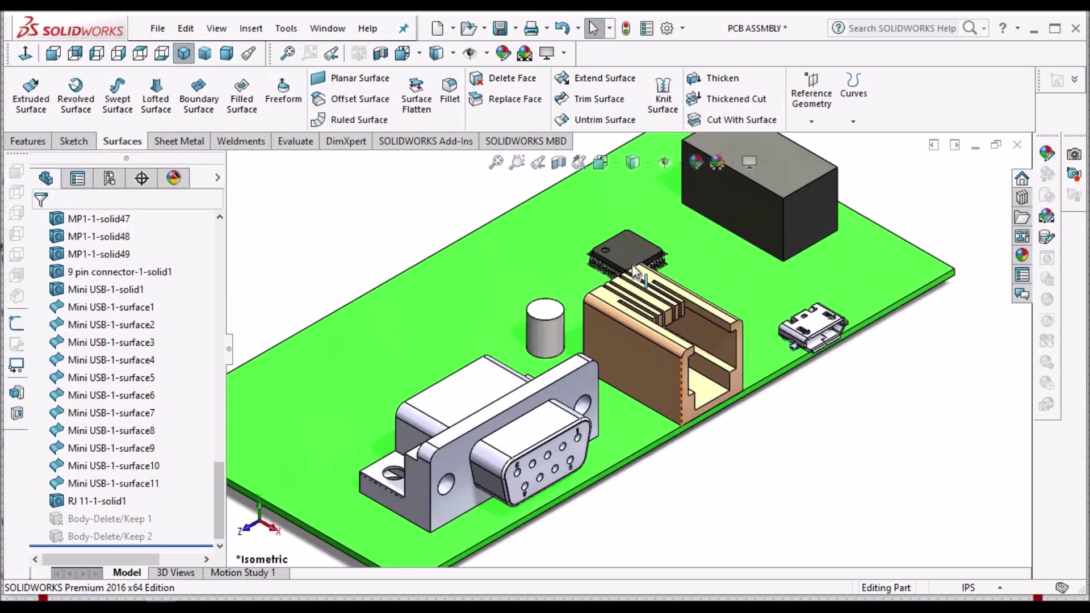
{"action": "scroll", "coordinate": [632, 264], "scroll_direction": "down", "scroll_amount": 4}
{"action": "scroll", "coordinate": [630, 263], "scroll_direction": "down", "scroll_amount": 1}
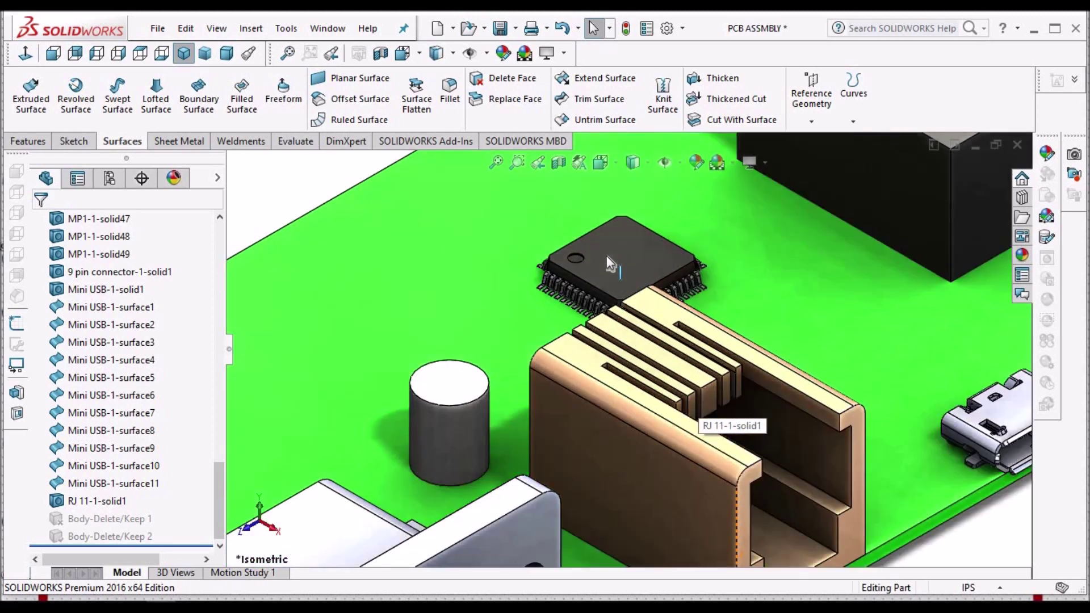
{"action": "scroll", "coordinate": [482, 421], "scroll_direction": "up", "scroll_amount": 4}
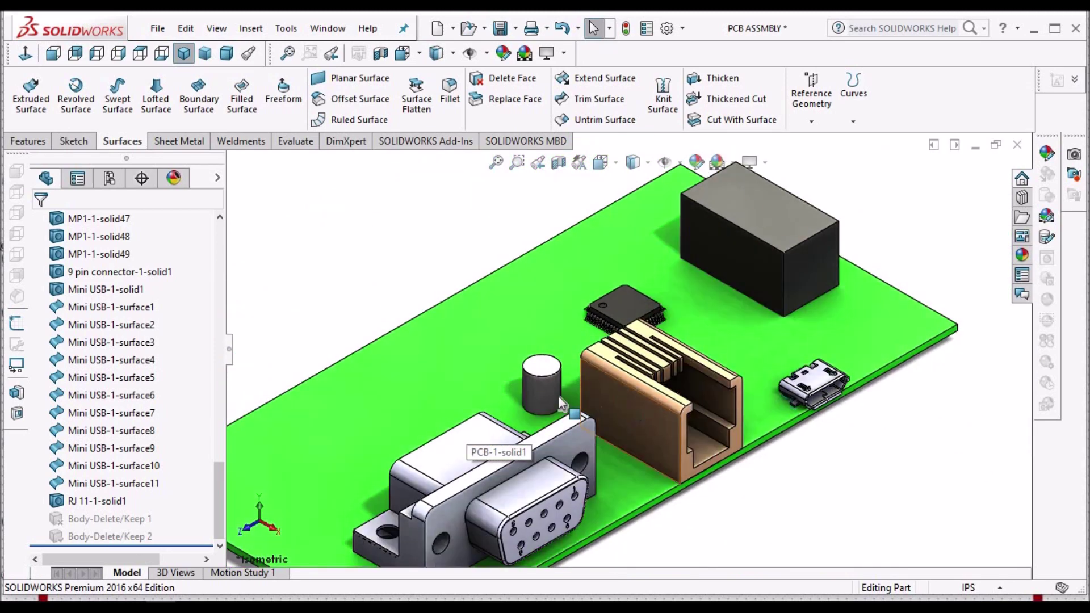
{"action": "left_click", "coordinate": [550, 393]}
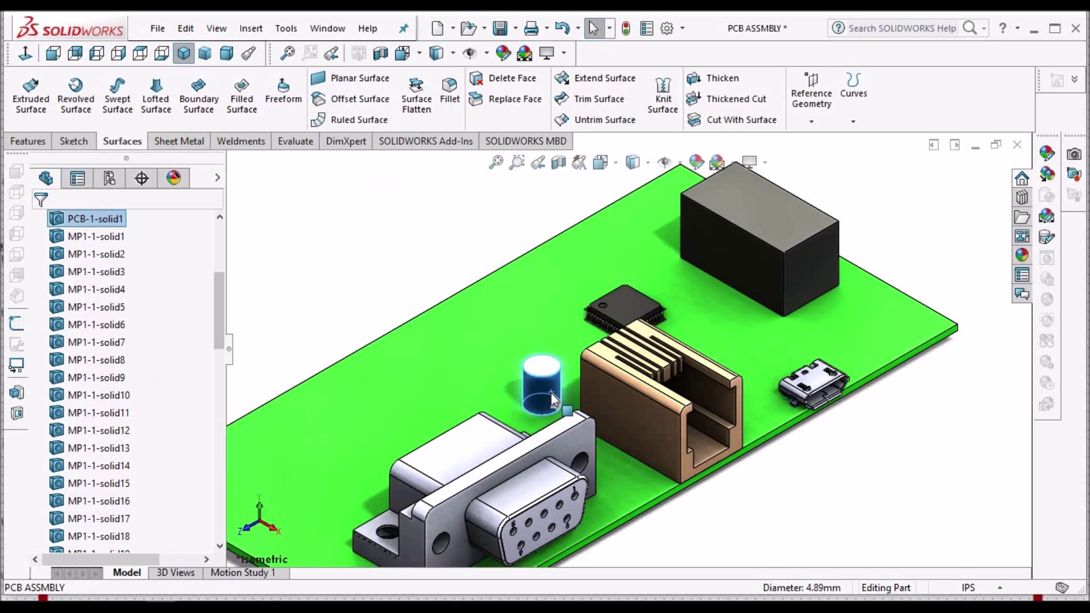
{"action": "right_click", "coordinate": [550, 393]}
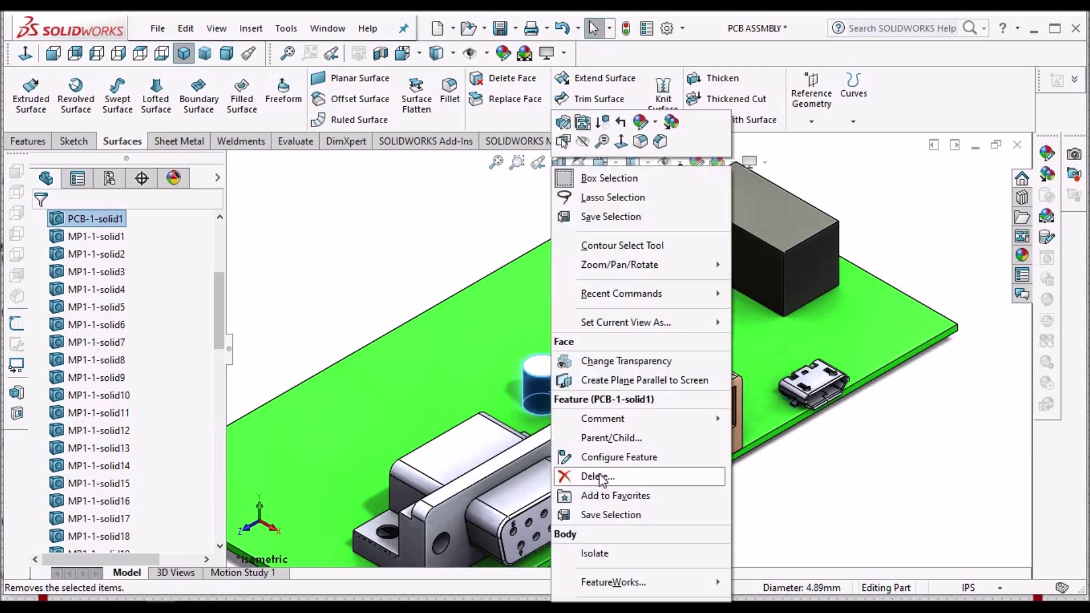
{"action": "left_click", "coordinate": [809, 489]}
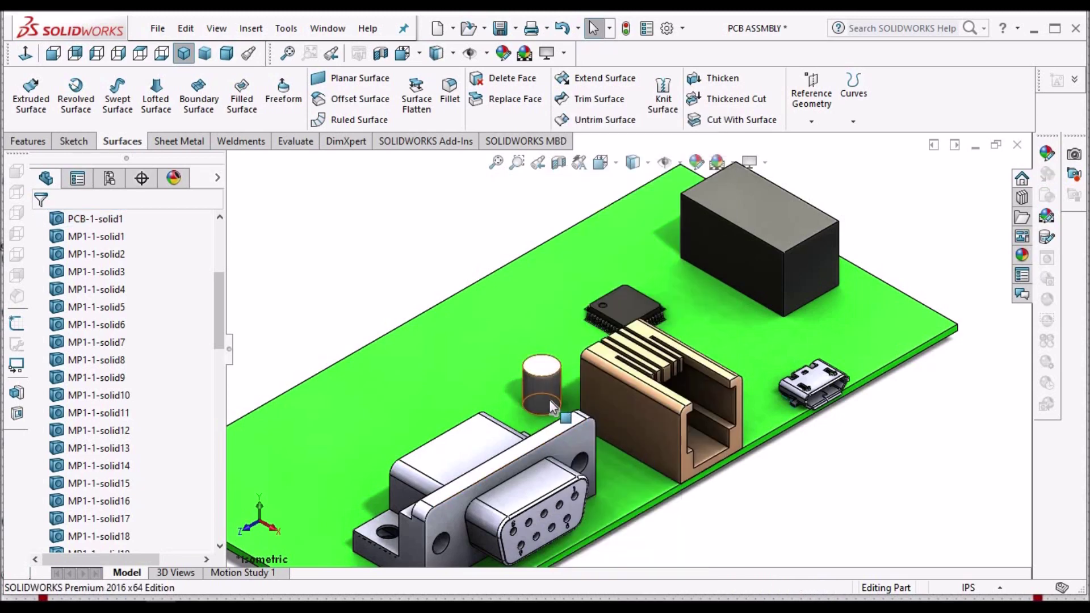
- Delete the RJ 11-1-solid1 connector body with the Delete/Keep Body feature
{"action": "scroll", "coordinate": [554, 389], "scroll_direction": "down", "scroll_amount": 2}
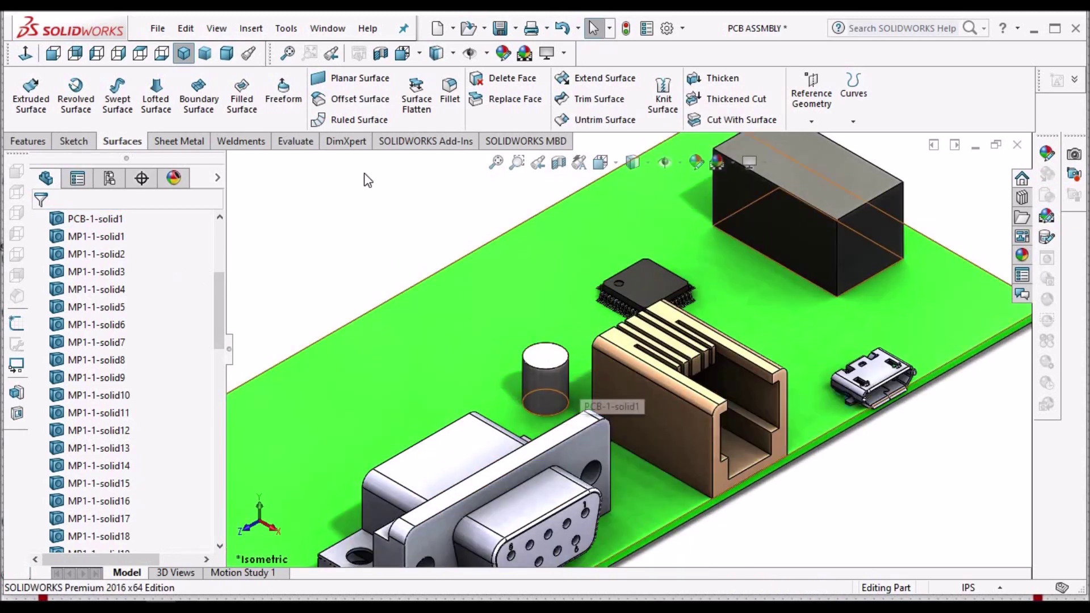
{"action": "scroll", "coordinate": [517, 255], "scroll_direction": "up", "scroll_amount": 2}
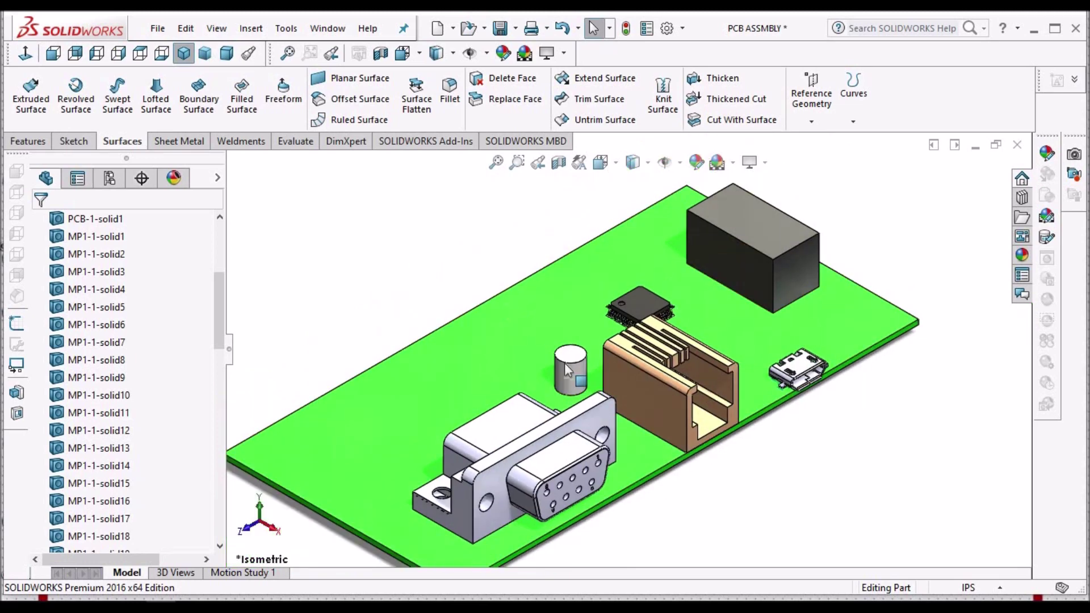
{"action": "scroll", "coordinate": [605, 396], "scroll_direction": "up", "scroll_amount": 2}
{"action": "scroll", "coordinate": [605, 396], "scroll_direction": "down", "scroll_amount": 1}
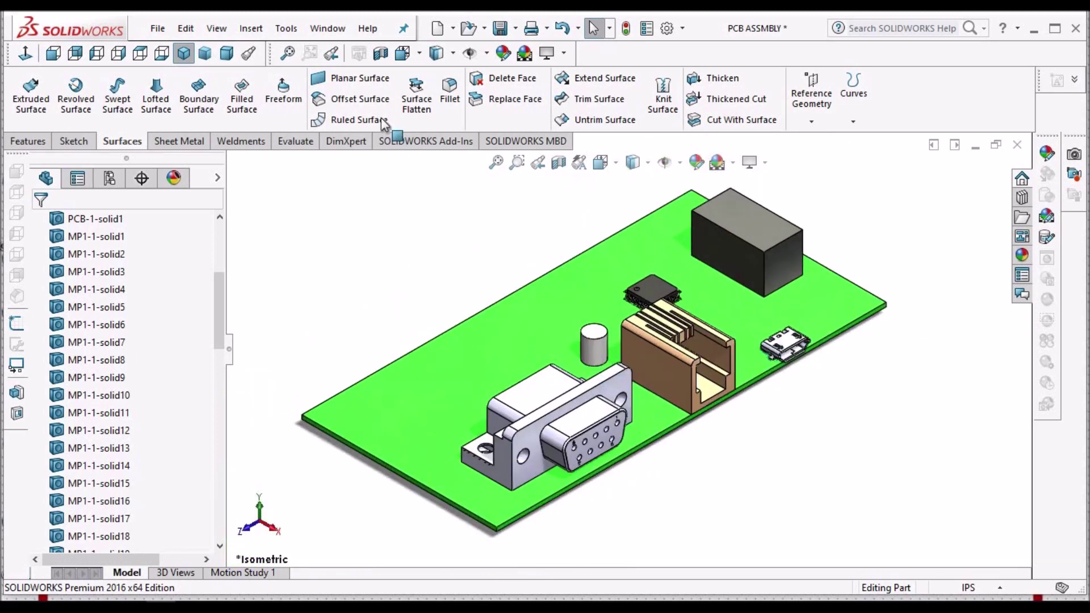
{"action": "left_click", "coordinate": [251, 28]}
{"action": "mouse_move", "coordinate": [278, 105]}
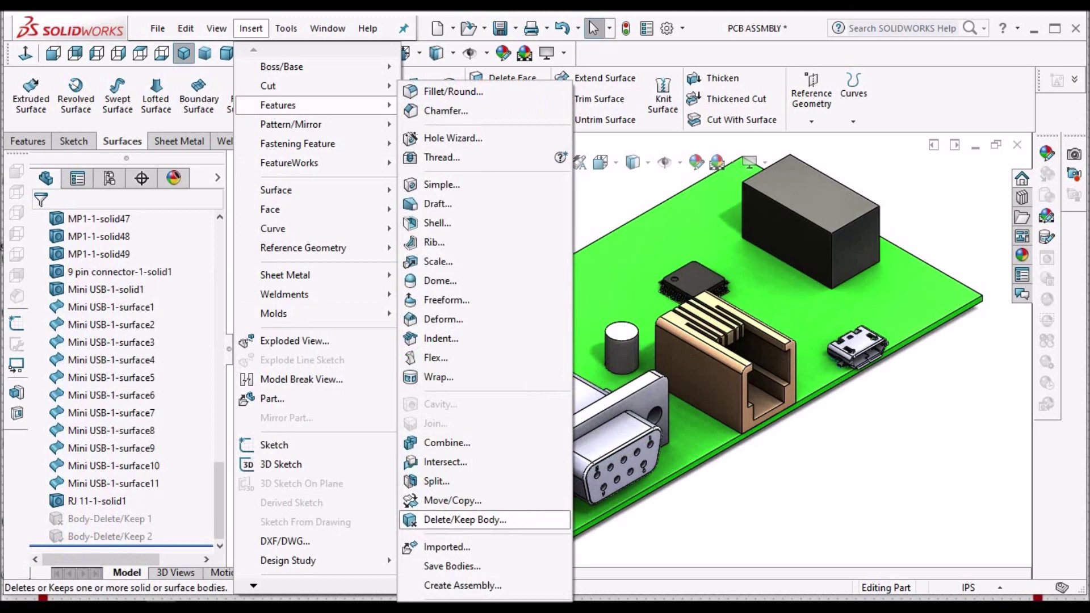
{"action": "left_click", "coordinate": [465, 520]}
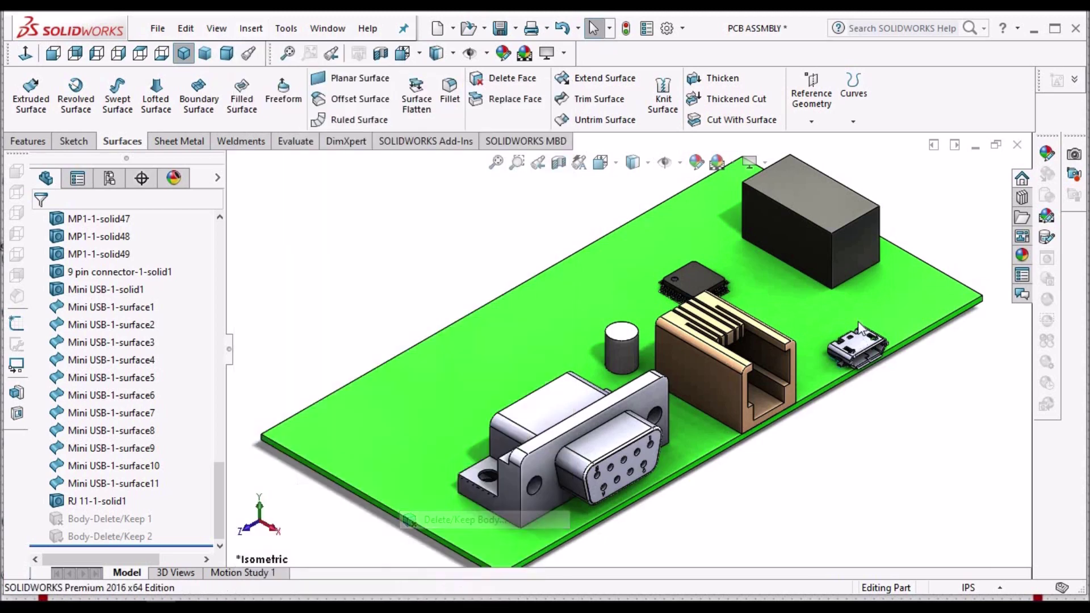
{"action": "left_click", "coordinate": [710, 383]}
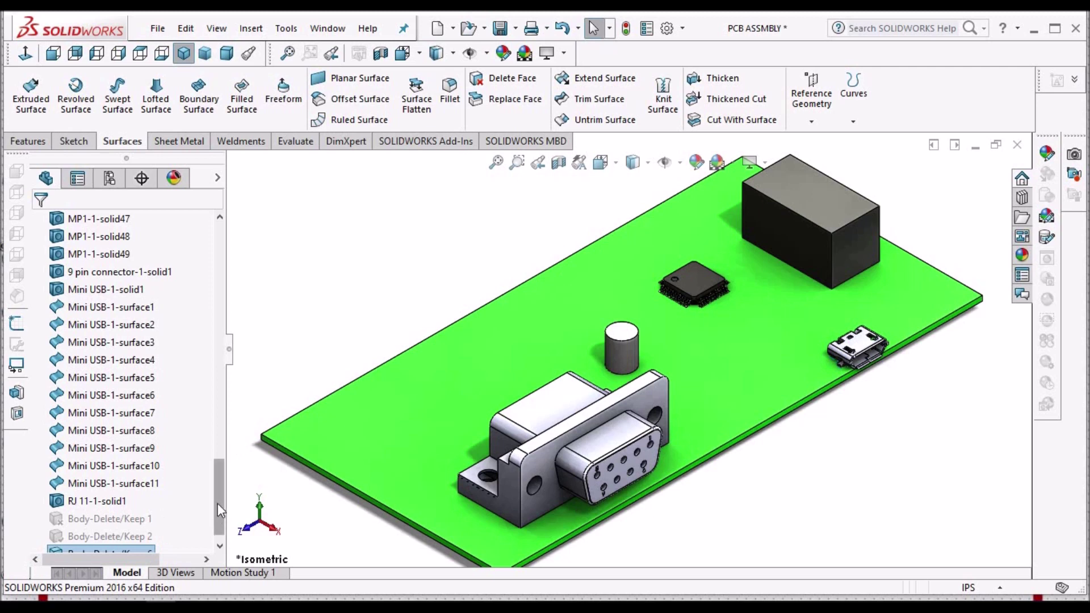
- Suppress the Body-Delete/Keep 6 feature to restore the RJ 11 connector
{"action": "left_click_drag", "start_coordinate": [217, 503], "coordinate": [114, 538]}
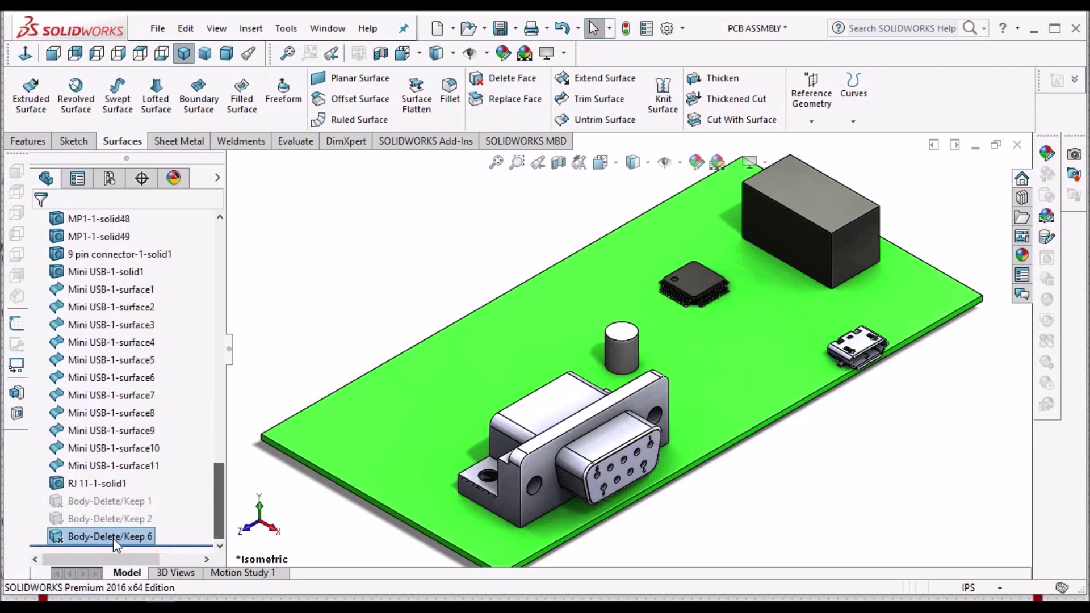
{"action": "right_click", "coordinate": [115, 522]}
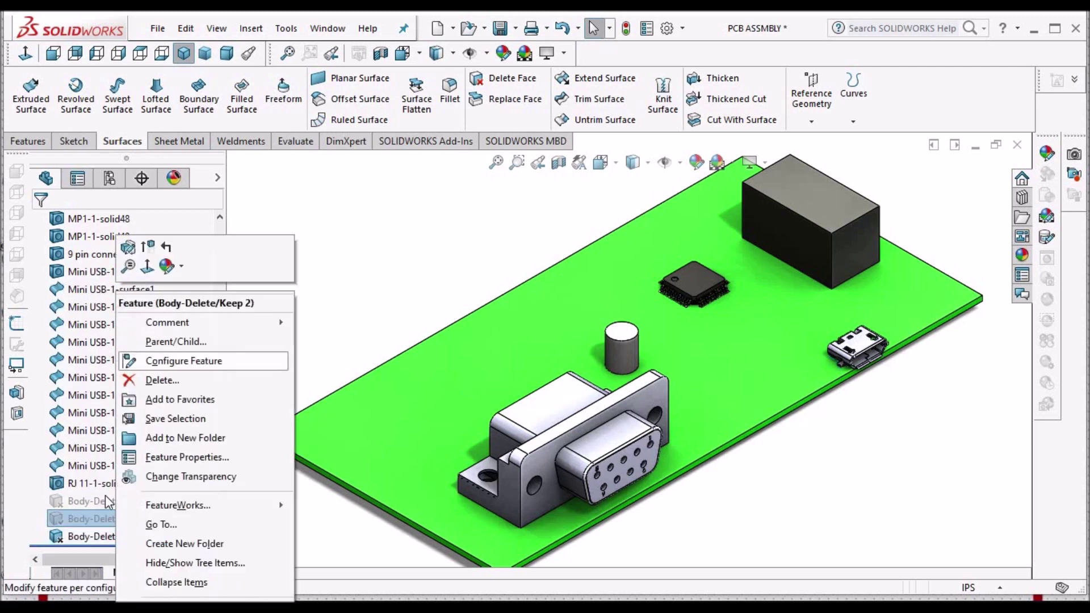
{"action": "left_click", "coordinate": [90, 535]}
{"action": "right_click", "coordinate": [90, 535]}
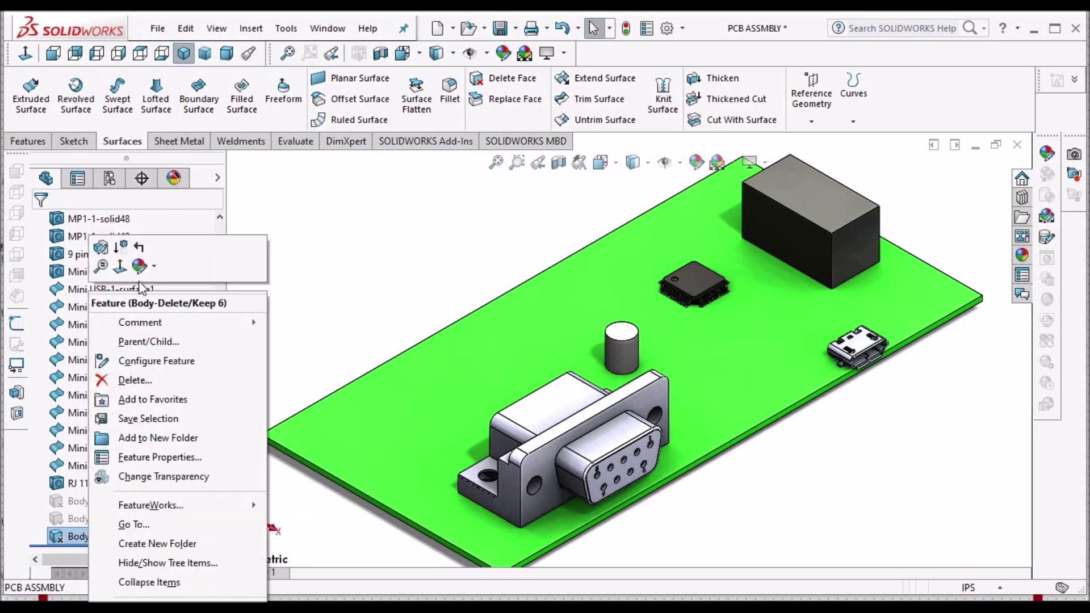
{"action": "left_click", "coordinate": [123, 254]}
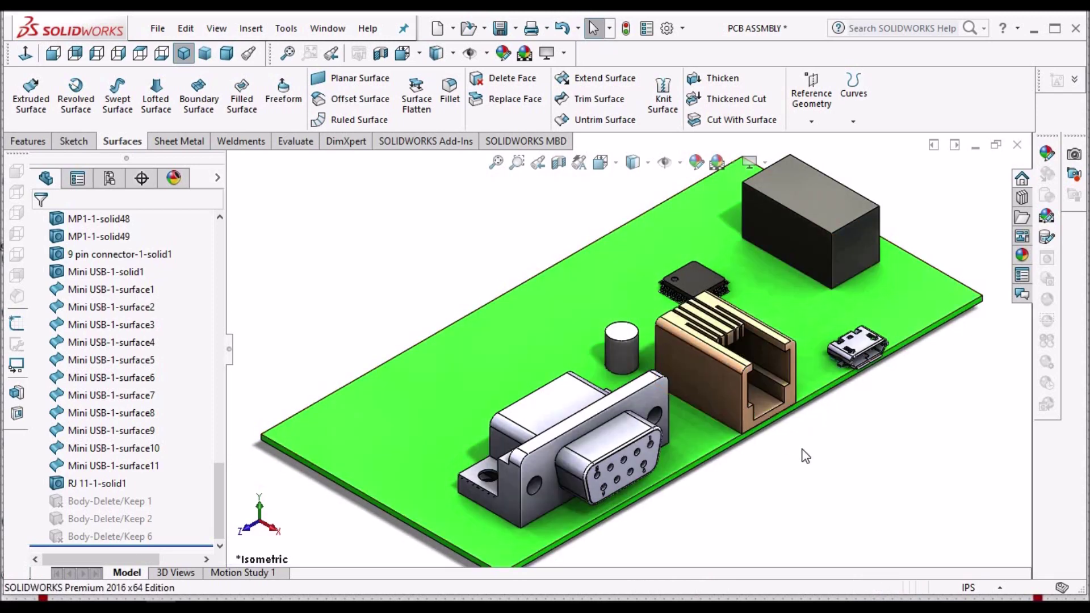
- Unsuppress the Body-Delete/Keep 6 feature to remove the RJ 11 connector body again
{"action": "left_click", "coordinate": [710, 379]}
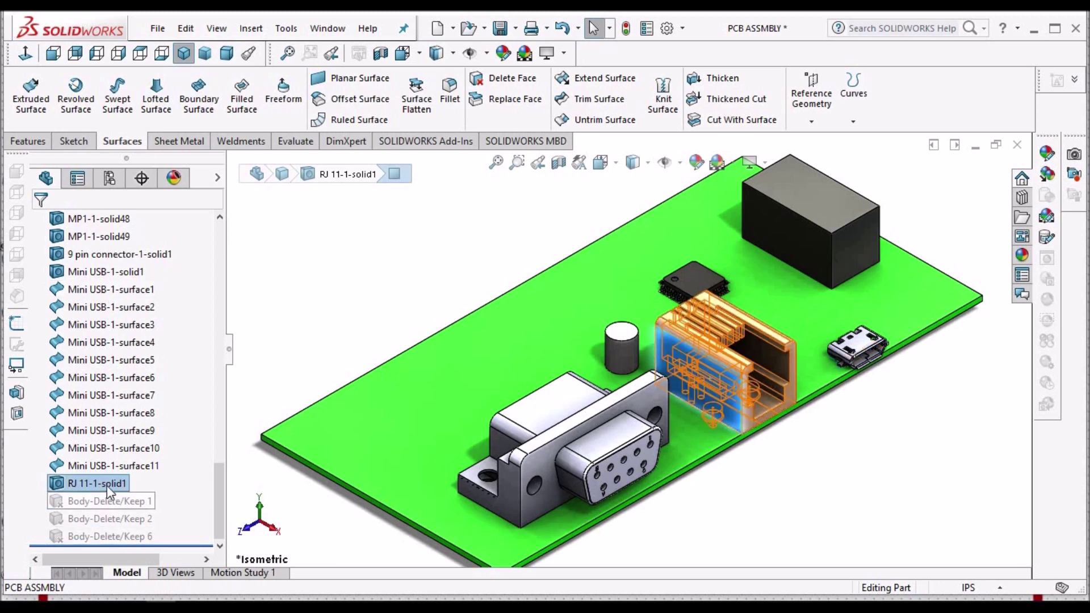
{"action": "left_click", "coordinate": [718, 377]}
{"action": "left_click", "coordinate": [717, 376]}
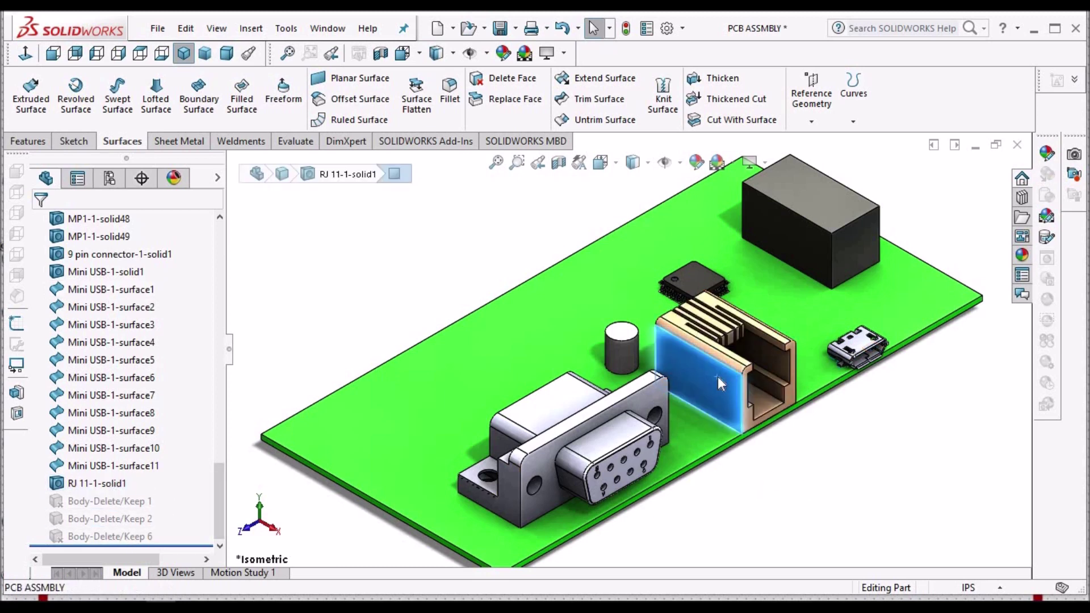
{"action": "right_click", "coordinate": [114, 537]}
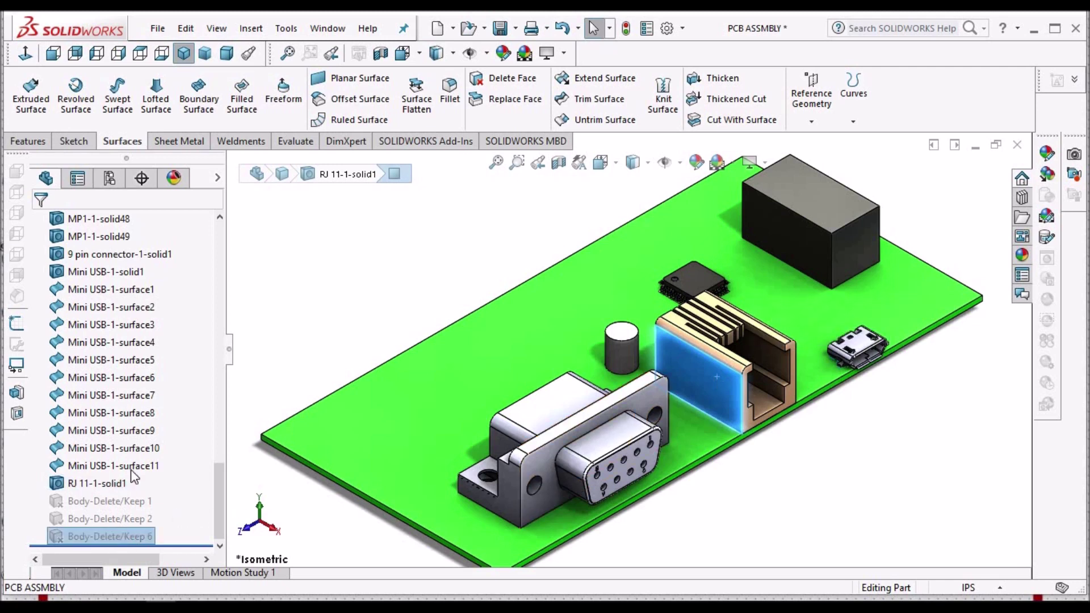
{"action": "left_click", "coordinate": [439, 356]}
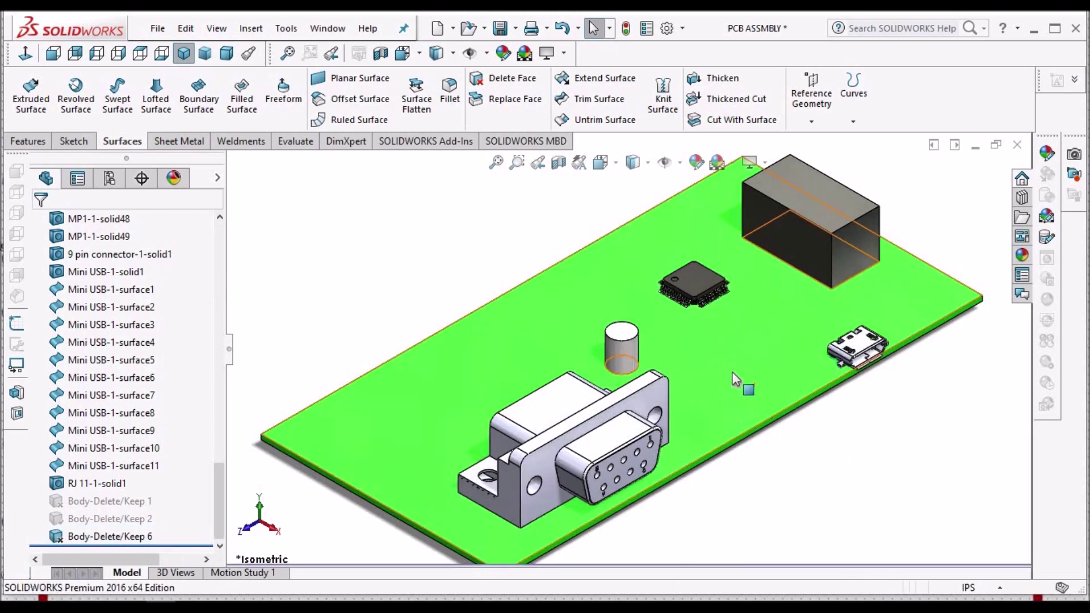
- Check the RJ 11-1-solid1 entry in the feature tree and the 9 pin connector body on the board
{"action": "left_click", "coordinate": [96, 483]}
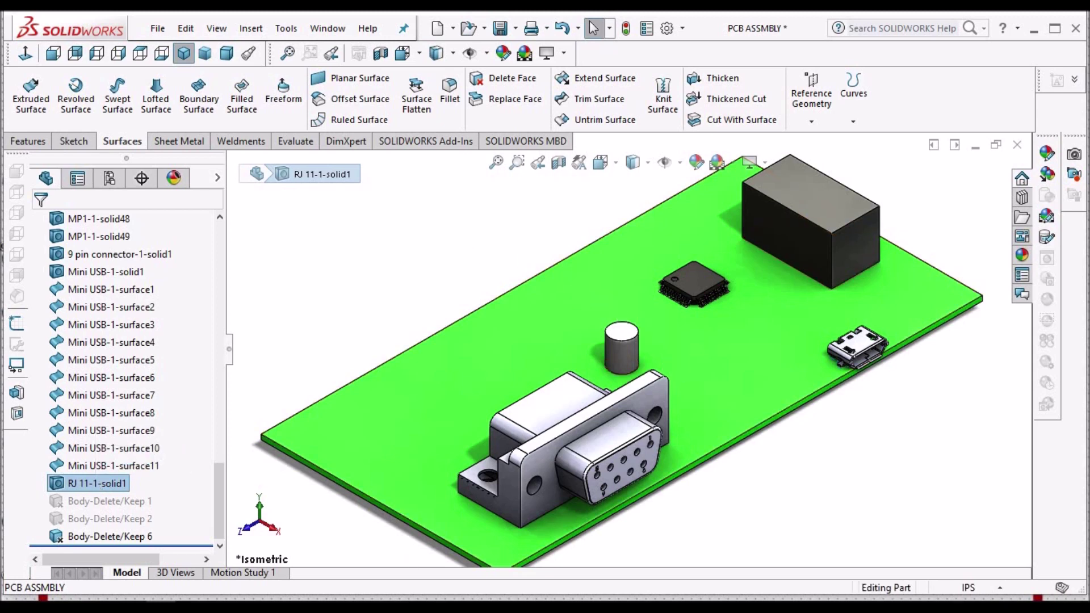
{"action": "left_click", "coordinate": [855, 470]}
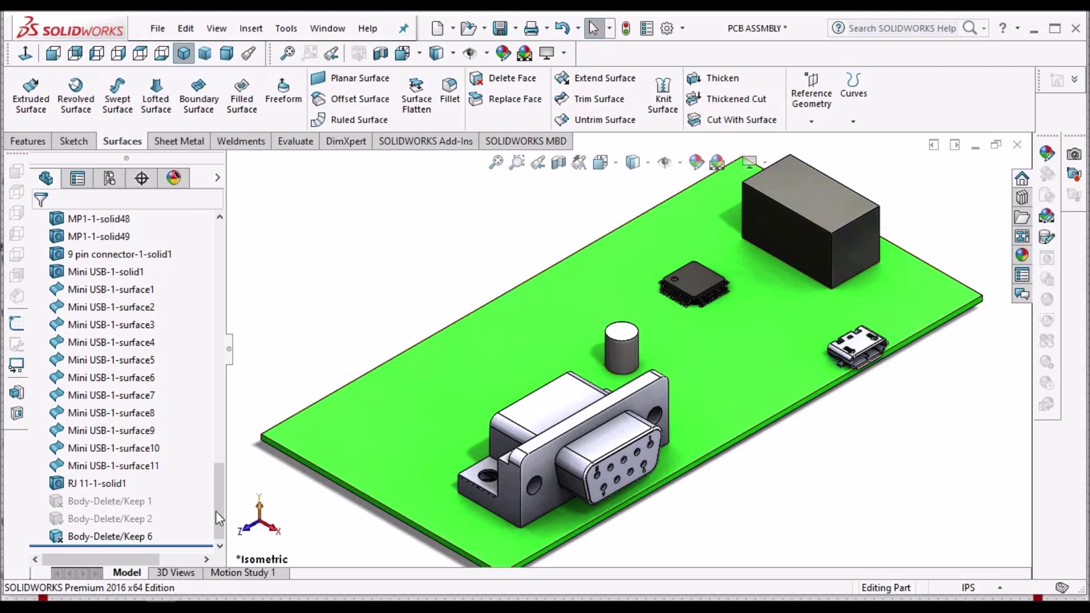
{"action": "left_click_drag", "start_coordinate": [219, 518], "coordinate": [244, 519]}
{"action": "left_click", "coordinate": [559, 417]}
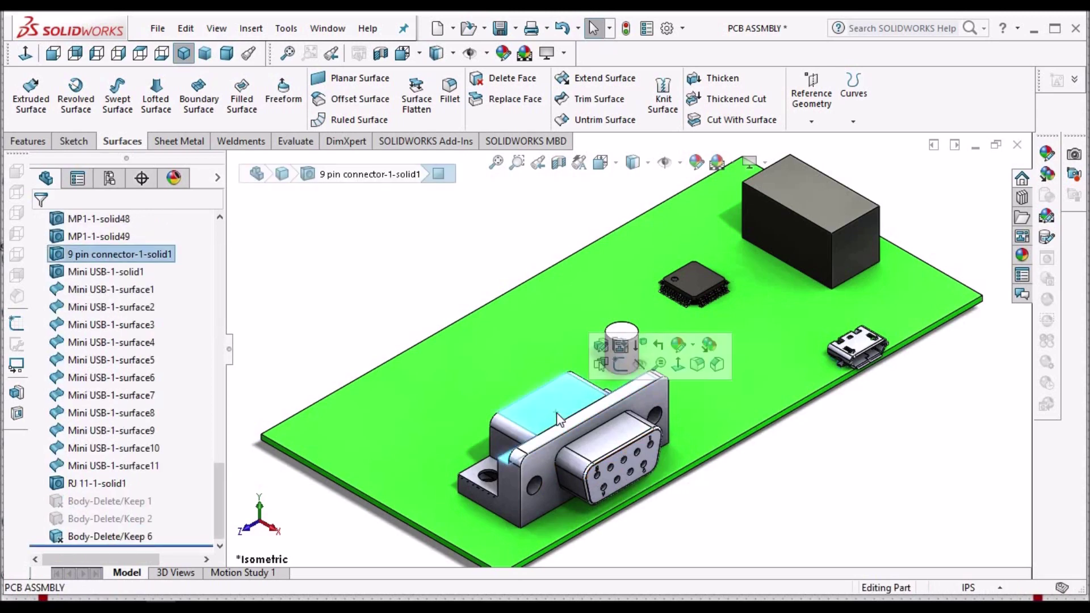
{"action": "left_click", "coordinate": [378, 284]}
- Use Delete/Keep Body with the Keep Bodies option to keep only the 9 pin connector-1-solid1 body
{"action": "left_click", "coordinate": [251, 28]}
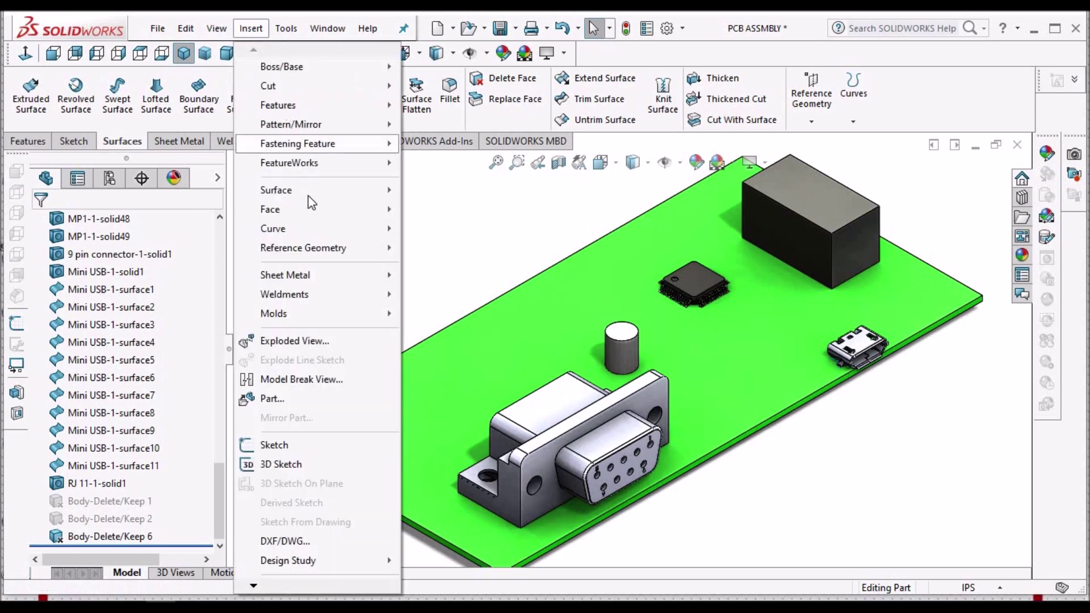
{"action": "mouse_move", "coordinate": [320, 113]}
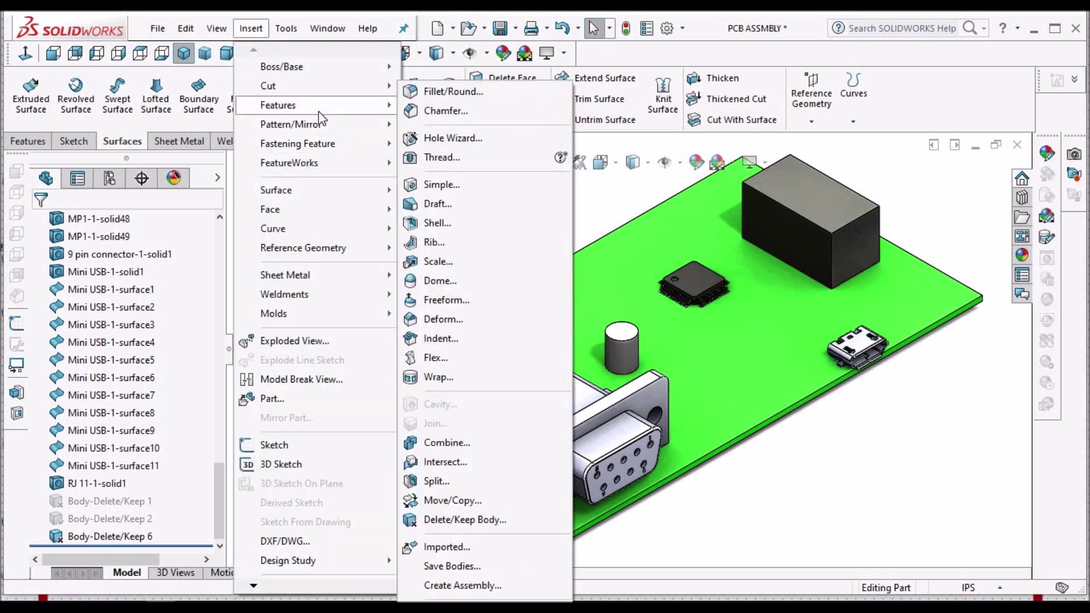
{"action": "left_click", "coordinate": [465, 519]}
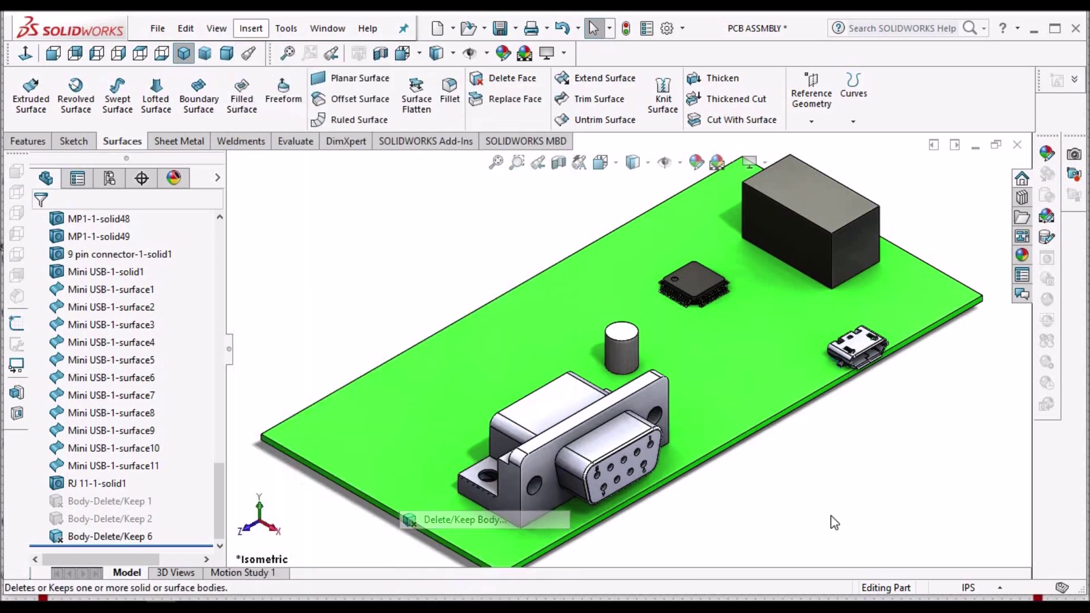
{"action": "left_click", "coordinate": [572, 415]}
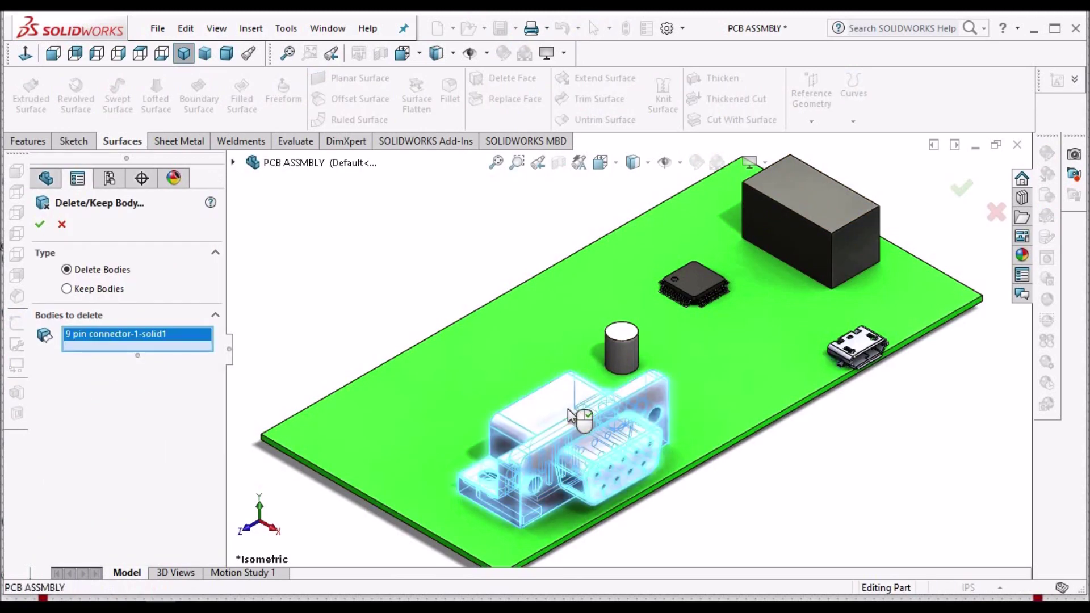
{"action": "left_click", "coordinate": [66, 288]}
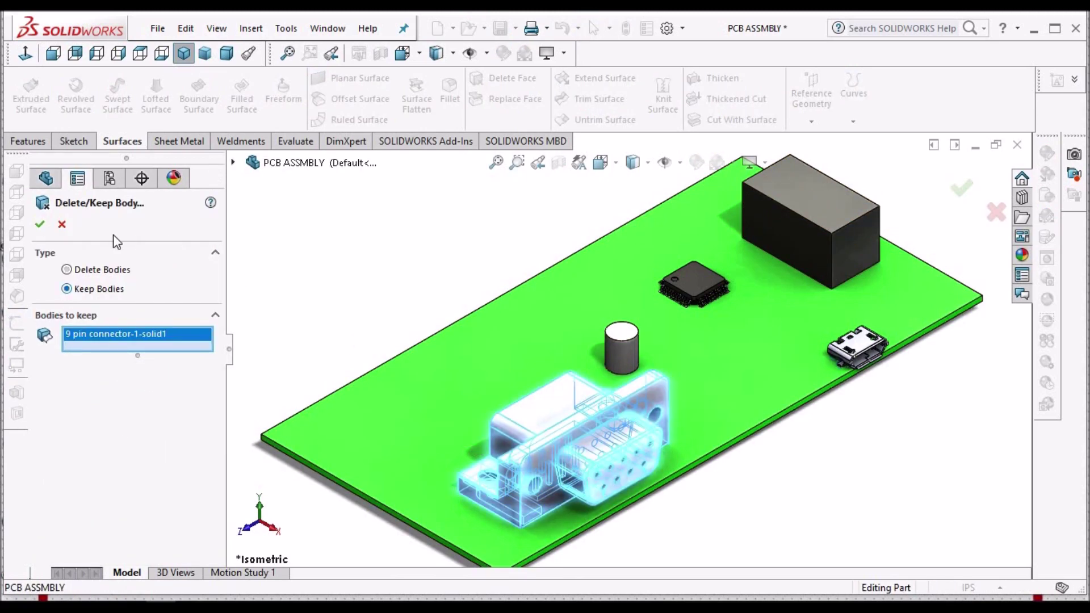
{"action": "left_click", "coordinate": [40, 224]}
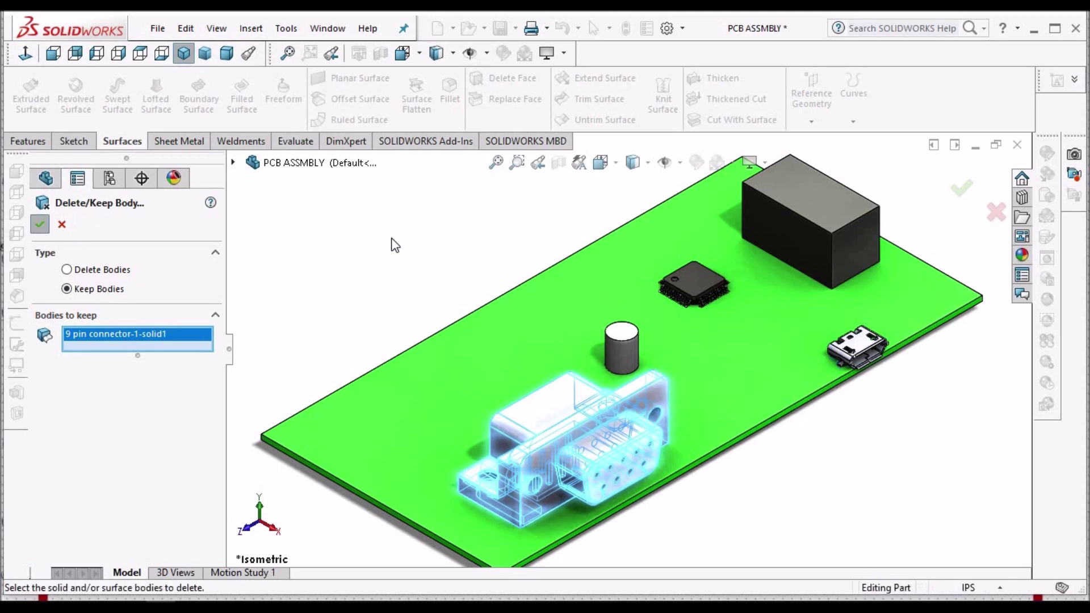
{"action": "scroll", "coordinate": [545, 559], "scroll_direction": "up", "scroll_amount": 3}
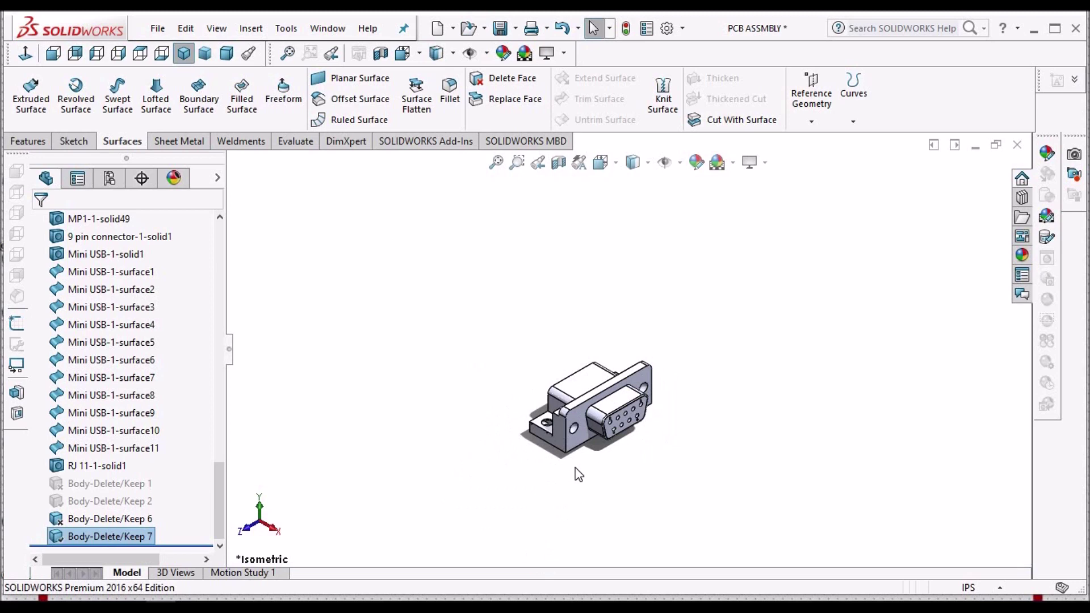
{"action": "scroll", "coordinate": [576, 471], "scroll_direction": "down", "scroll_amount": 3}
{"action": "scroll", "coordinate": [674, 326], "scroll_direction": "down", "scroll_amount": 2}
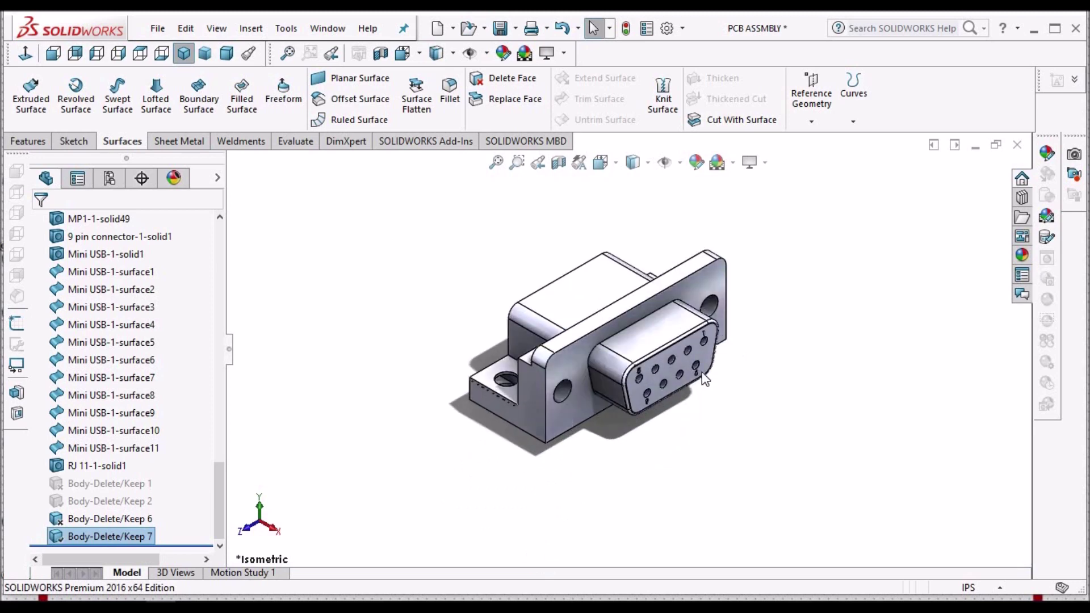
{"action": "left_click_drag", "start_coordinate": [216, 460], "coordinate": [235, 511]}
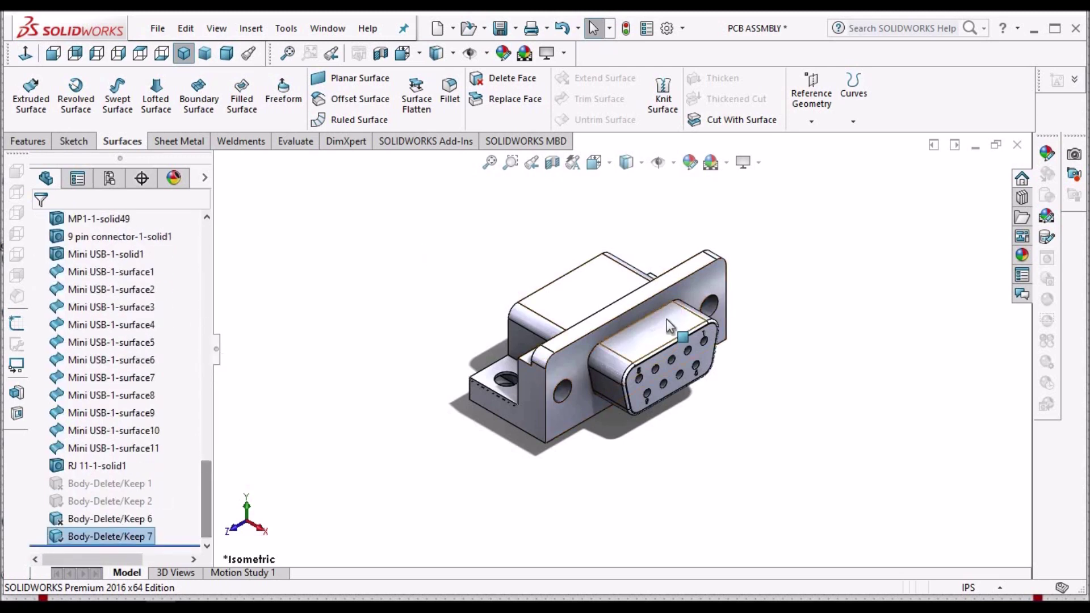
{"action": "left_click", "coordinate": [157, 28]}
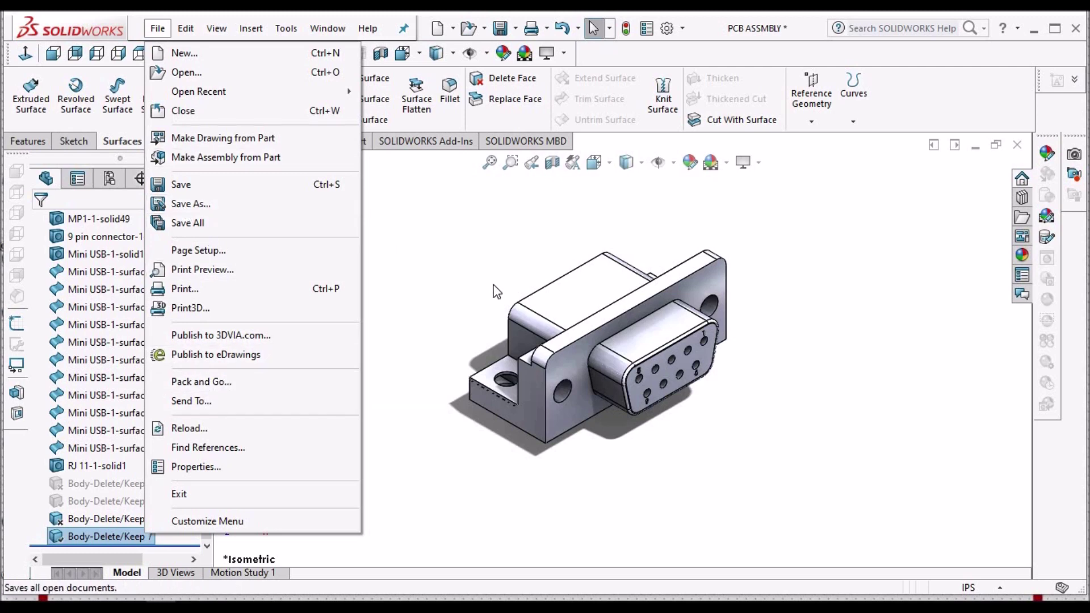
{"action": "left_click", "coordinate": [190, 222]}
{"action": "left_click", "coordinate": [862, 304]}
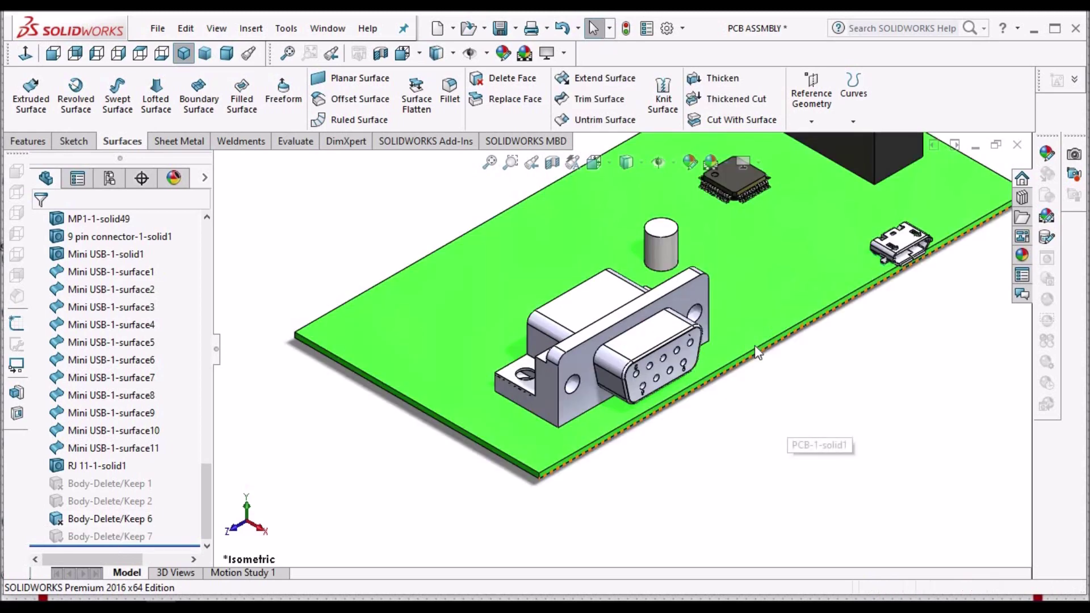
- Check which geometry on the board belongs to the MP1-1-solid4 and PCB-1-solid1 entries in the feature tree
{"action": "scroll", "coordinate": [690, 230], "scroll_direction": "up", "scroll_amount": 2}
{"action": "key", "text": "f"}
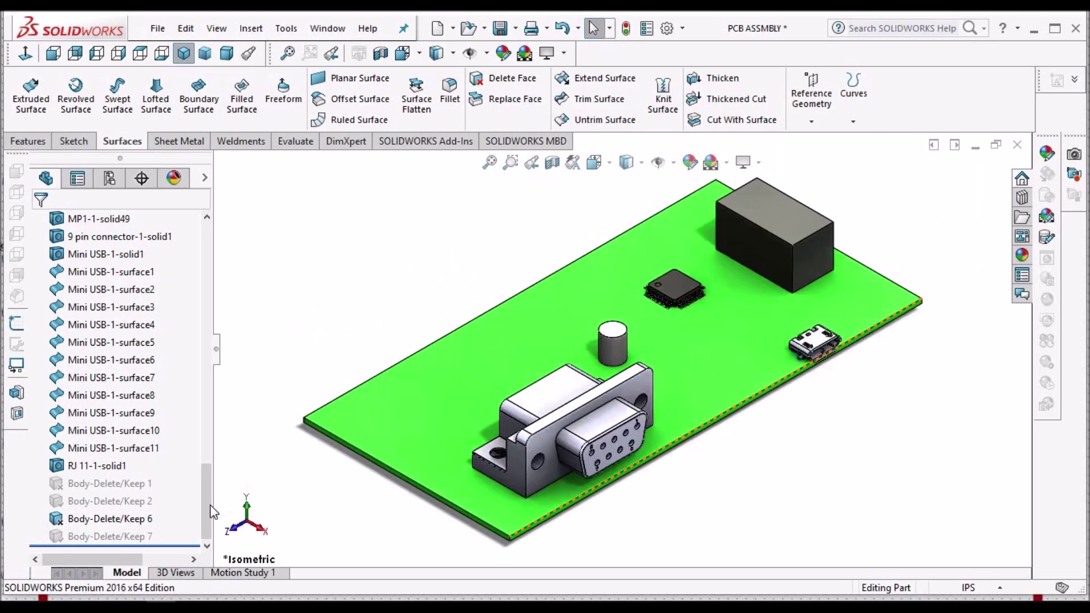
{"action": "left_click_drag", "start_coordinate": [215, 412], "coordinate": [224, 316]}
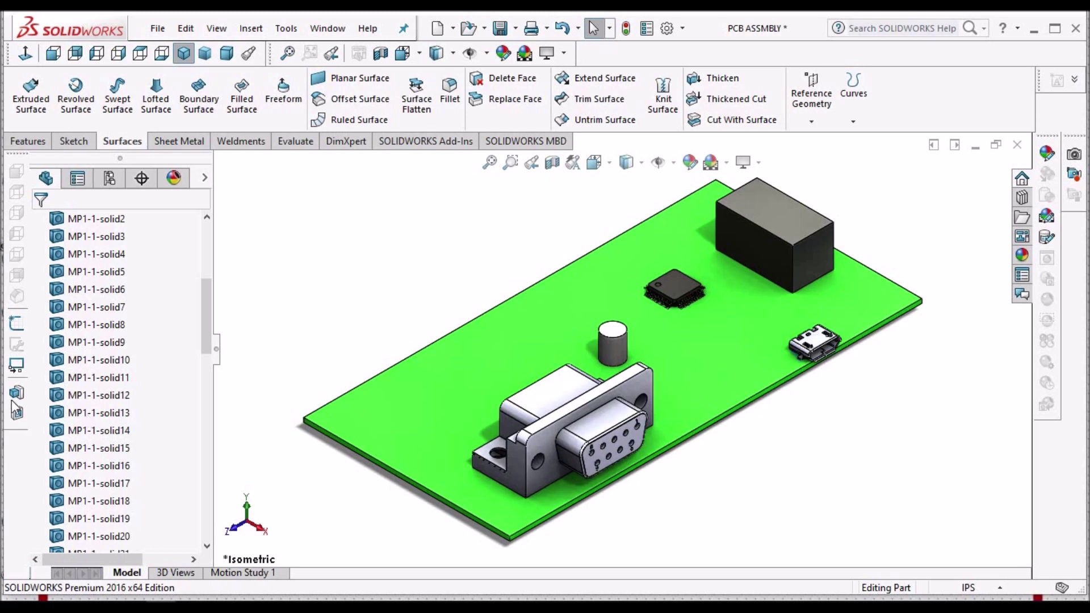
{"action": "left_click", "coordinate": [85, 253]}
{"action": "scroll", "coordinate": [111, 323], "scroll_direction": "up", "scroll_amount": 2}
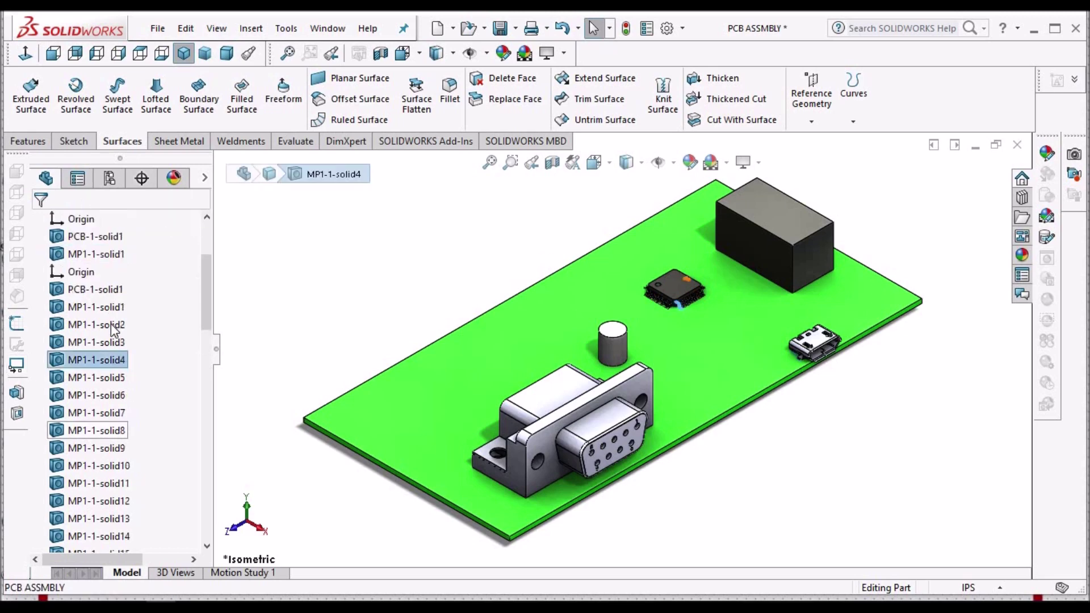
{"action": "scroll", "coordinate": [110, 323], "scroll_direction": "up", "scroll_amount": 1}
{"action": "left_click", "coordinate": [90, 341]}
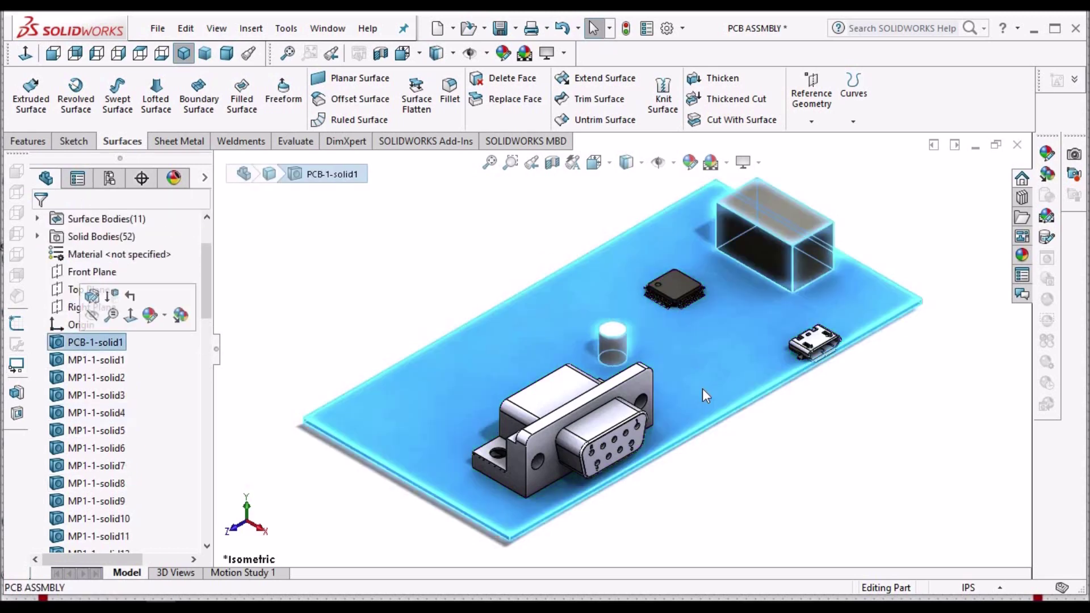
{"action": "left_click", "coordinate": [797, 482]}
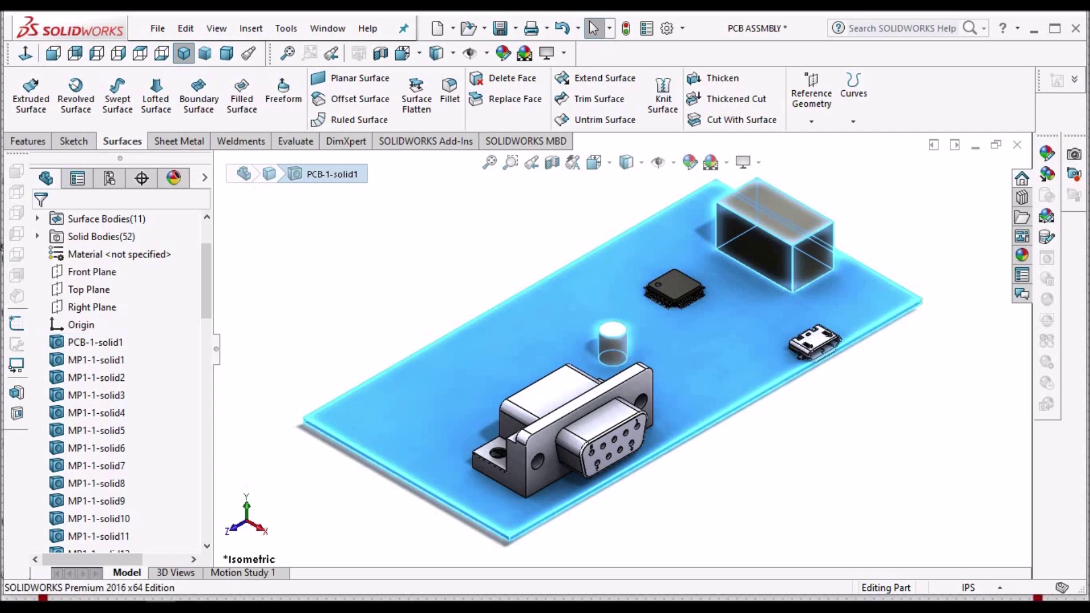